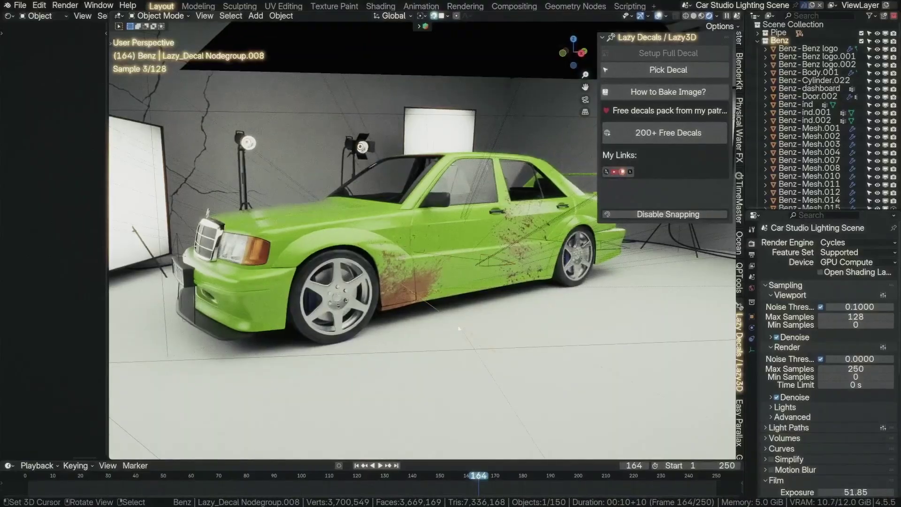
Slide the mud decal further along the green car's side, then grab it to move it again.
key("g")
left_click(343, 230)
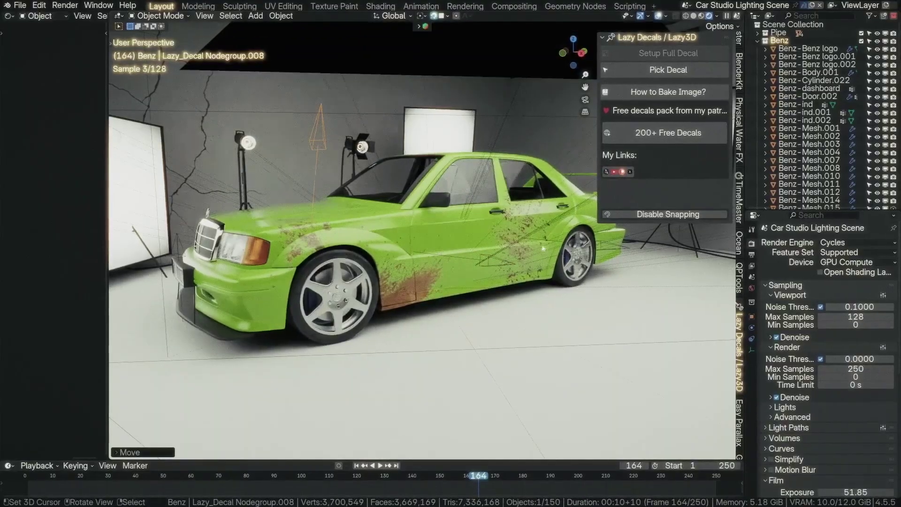
key("g")
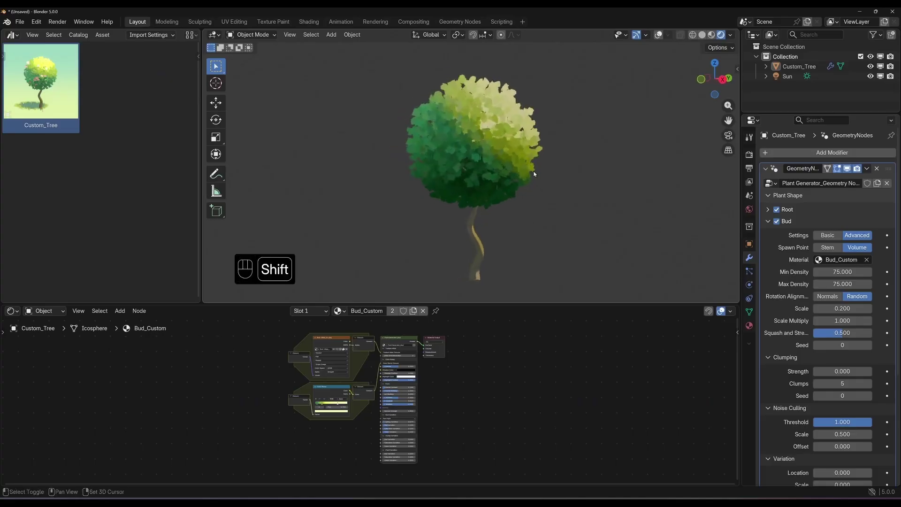
Place a duplicated bud cluster beside the canopy, shrink it, and return to Object Mode.
middle_click_drag(534, 174, 535, 160, "shift")
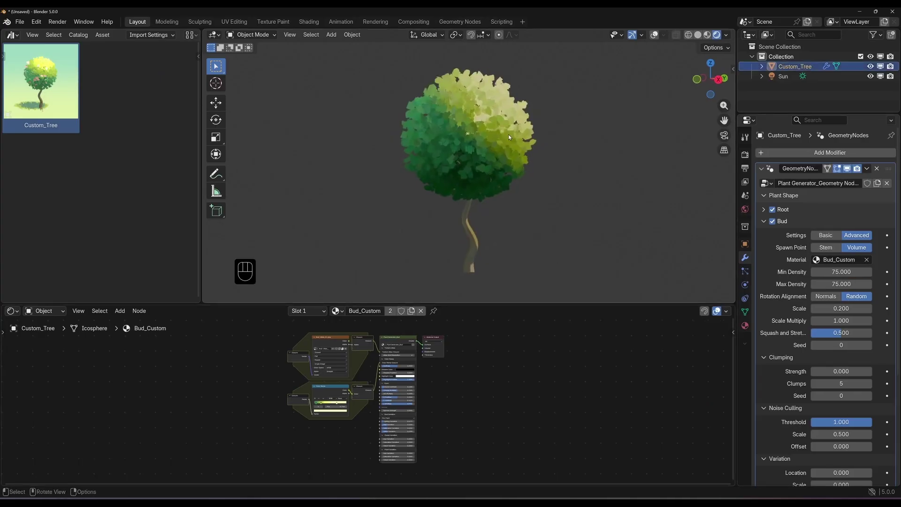
left_click(629, 121)
key("s")
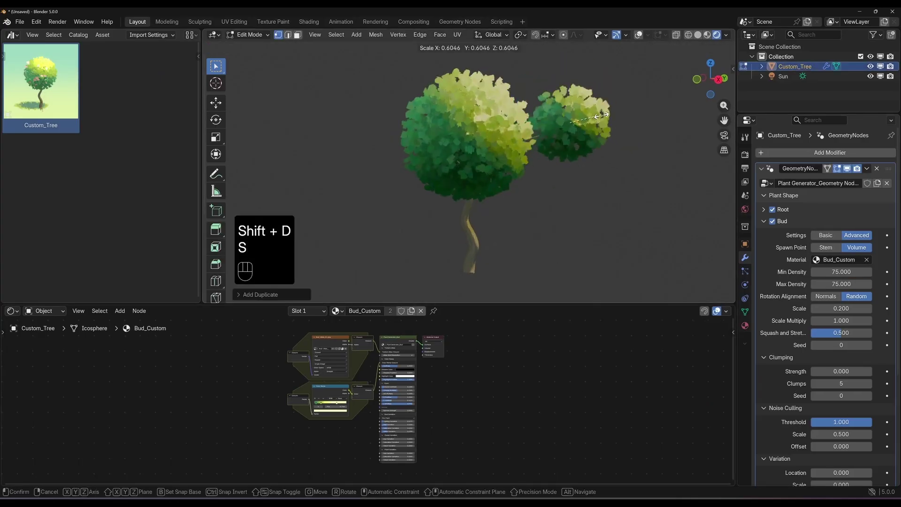
left_click(378, 150)
key("Tab")
Raise Clumping Strength to 0.318 and change the foliage colour to olive-brown.
scroll(868, 280, "down", 2)
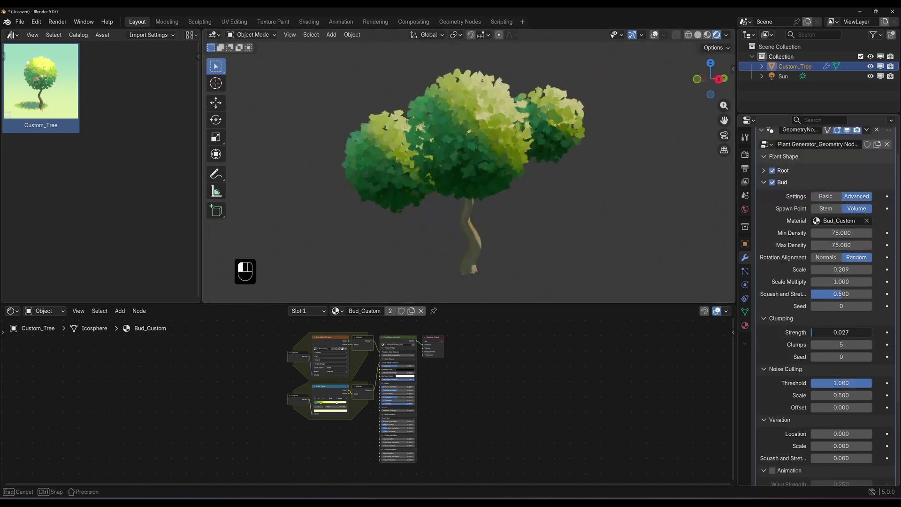
left_click_drag(826, 332, 841, 333)
scroll(270, 413, "up", 4)
left_click(282, 415)
mouse_move(306, 335)
left_mouse_down()
mouse_move(288, 349)
mouse_move(296, 341)
left_mouse_up()
middle_click_drag(229, 361, 245, 423)
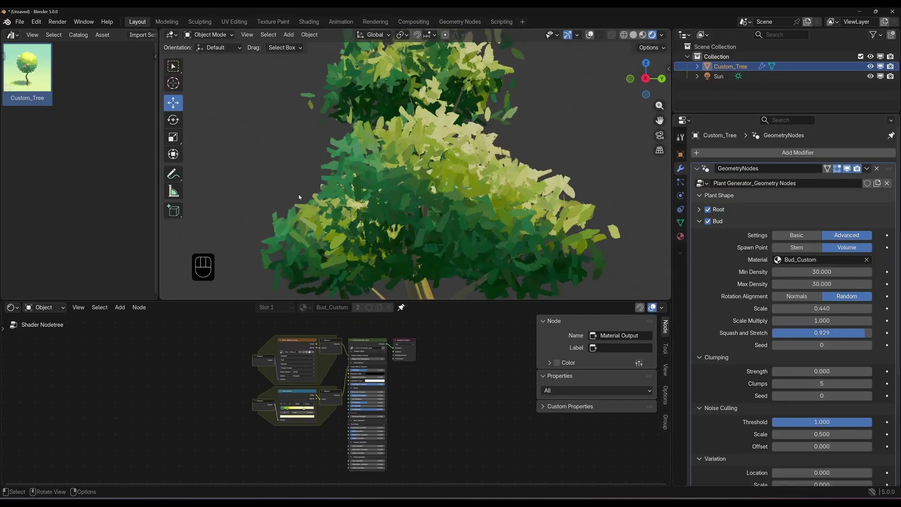
Align the leaves to surface Normals with a Rotation of 90°.
left_click(808, 298)
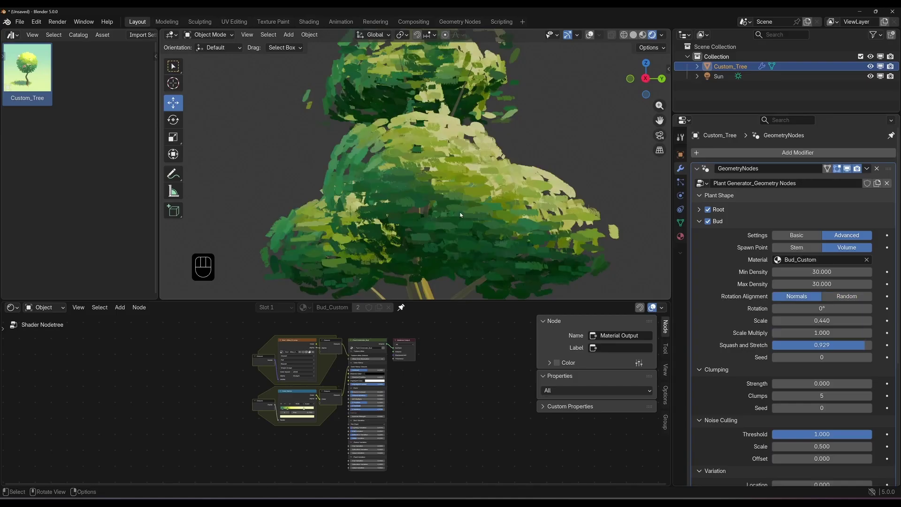
left_click_drag(815, 313, 830, 307)
double_click(830, 306)
type("90")
key("Return")
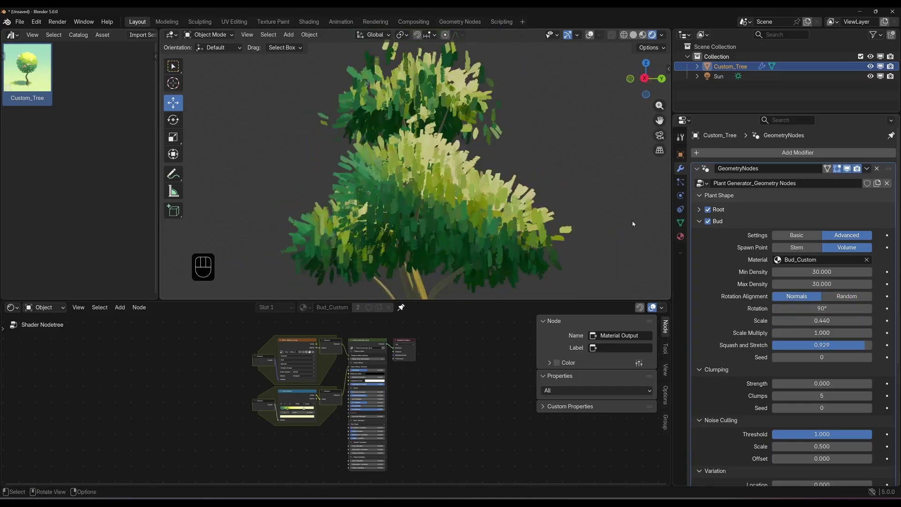
Vary the Seed and set Clumping Strength to 0.338 with 15 Clumps.
scroll(847, 356, "down", 2)
left_click_drag(828, 318, 852, 319)
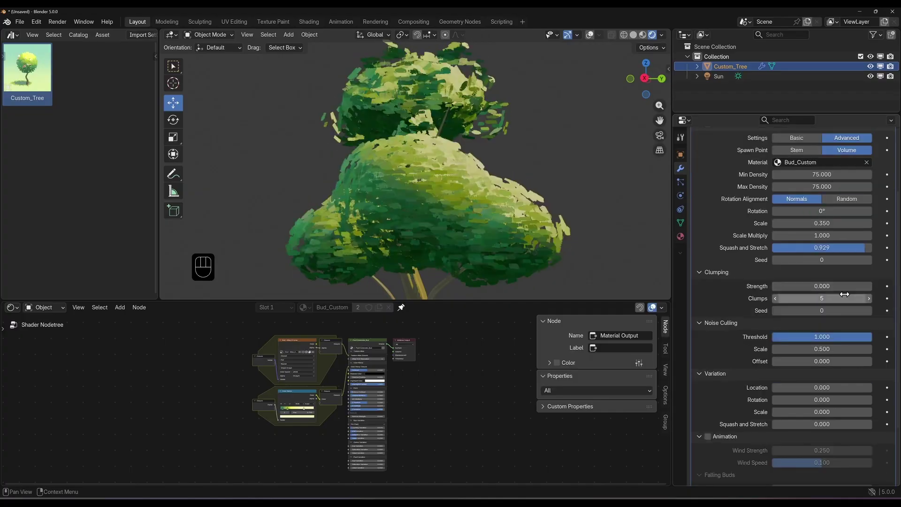
left_click_drag(844, 295, 813, 302)
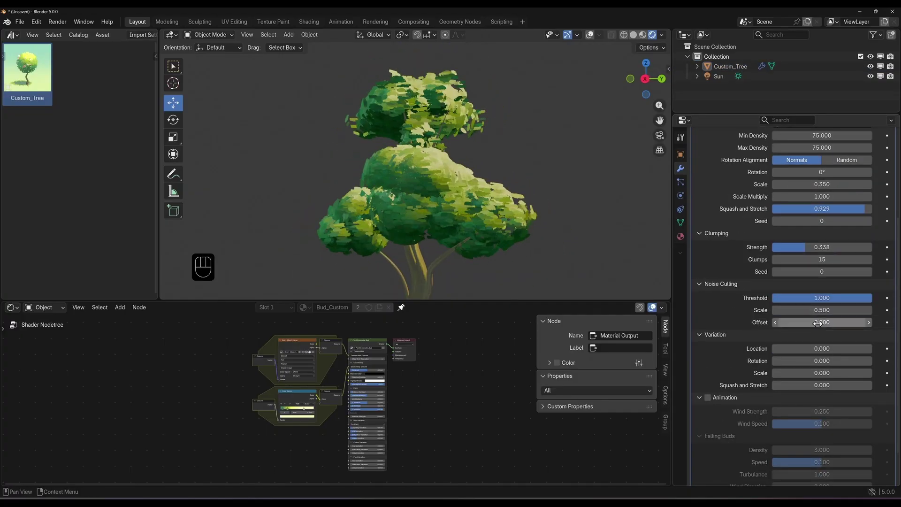
Duplicate the bud geometry and scale the copy down.
key("shift+d")
key("s")
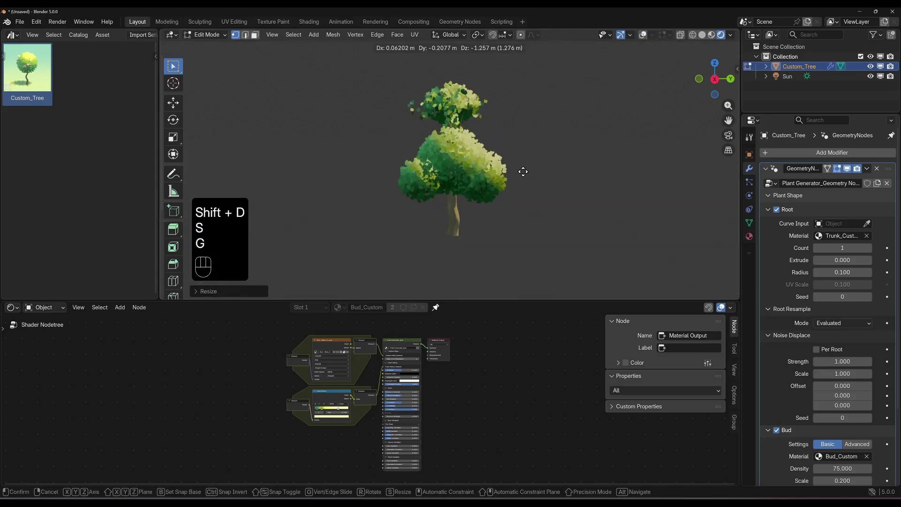
left_click(523, 172)
Reshape the canopy with an Elastic Grab stroke in Sculpt Mode.
key("ctrl+Tab")
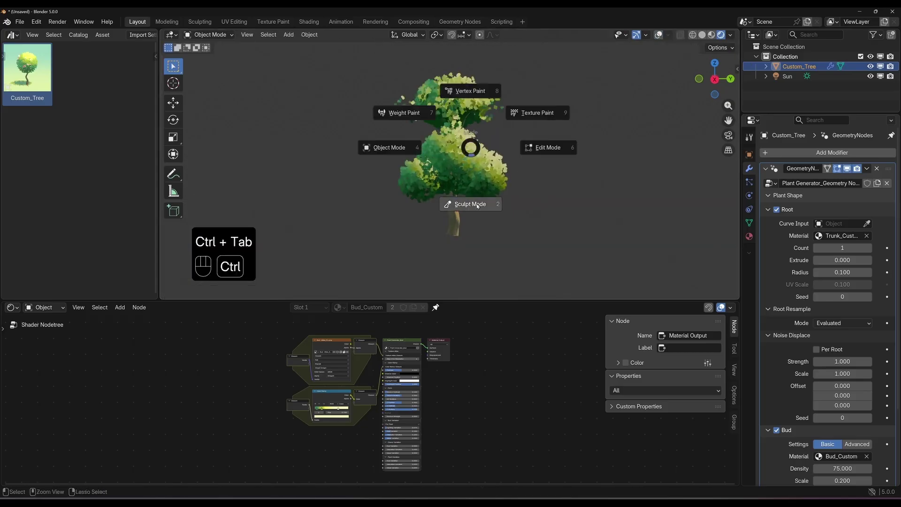
left_click(466, 203)
key("shift+space")
left_click(586, 181)
left_click_drag(476, 141, 491, 132)
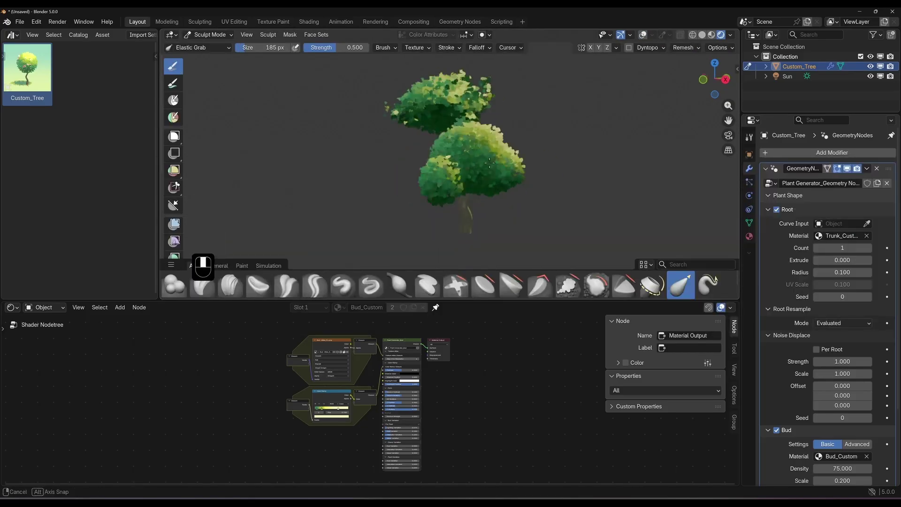
Back in Object Mode with overlays on, select the tree, view it low from the side, and enter Edit Mode.
key("ctrl+Tab")
key("shift+alt+z")
left_click(487, 136)
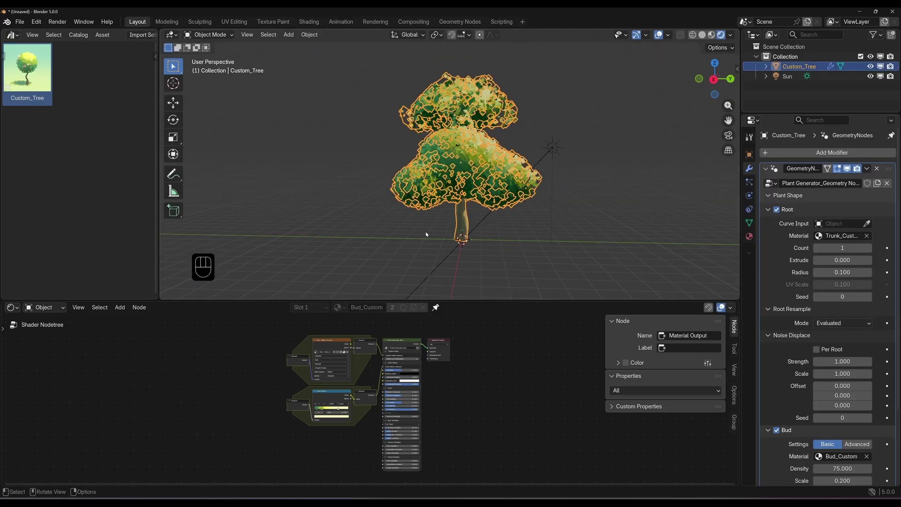
scroll(487, 136, "up", 3)
left_click(173, 120)
middle_click_drag(437, 224, 447, 246)
middle_click_drag(461, 90, 517, 141)
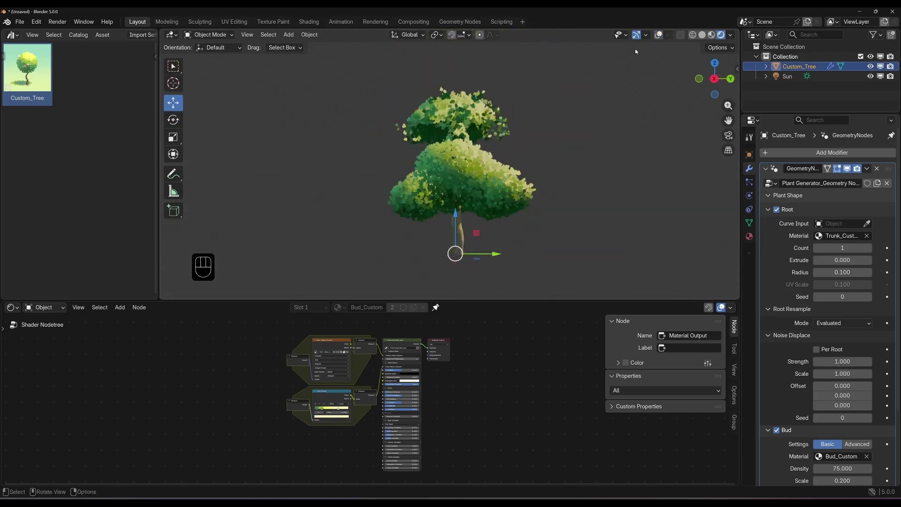
key("Tab")
key("Tab")
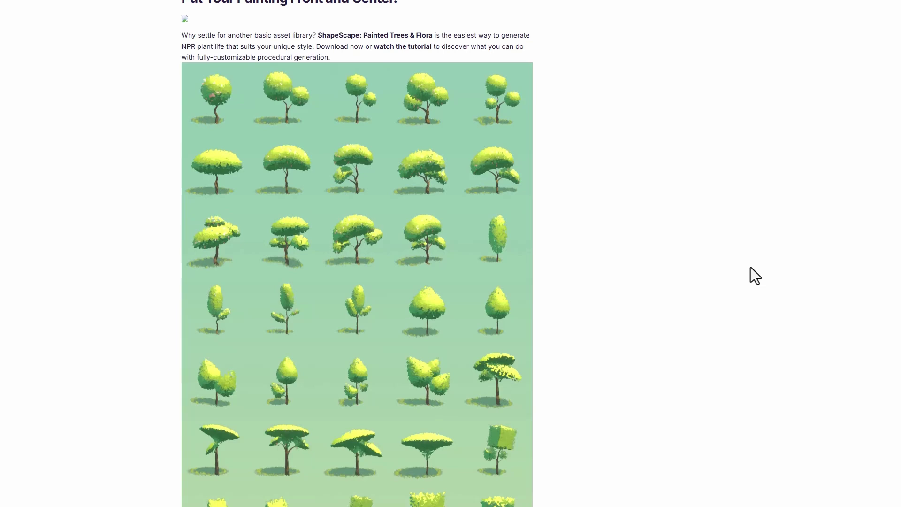
Scroll the Shapescape product page, then go back to the creator's store page.
scroll(751, 266, "down", 20)
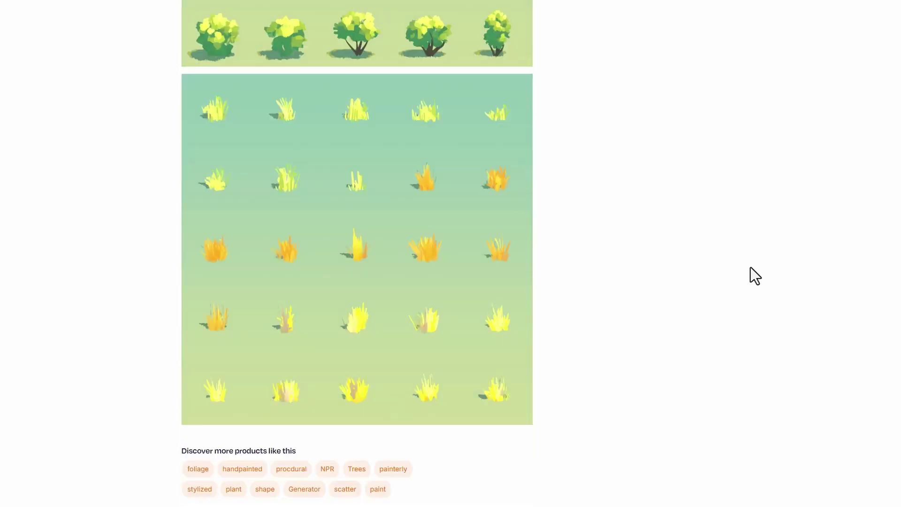
scroll(751, 267, "up", 20)
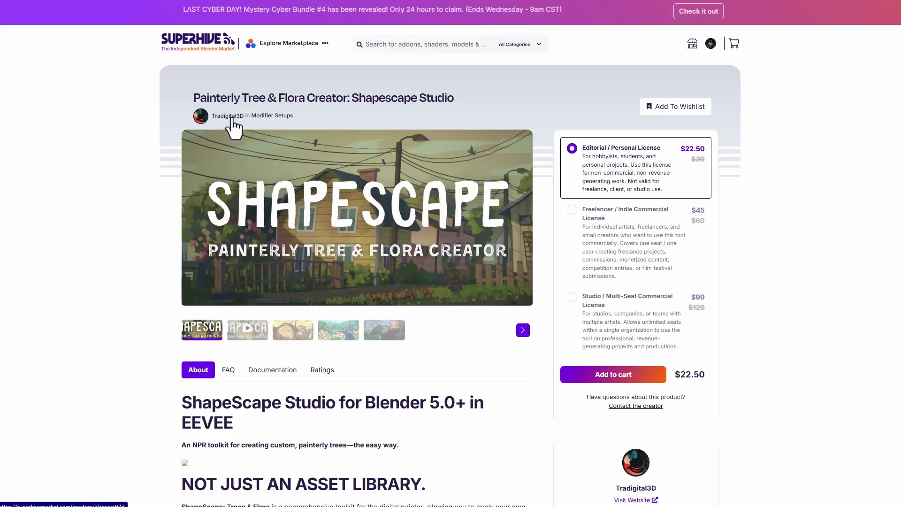
key("alt+Left")
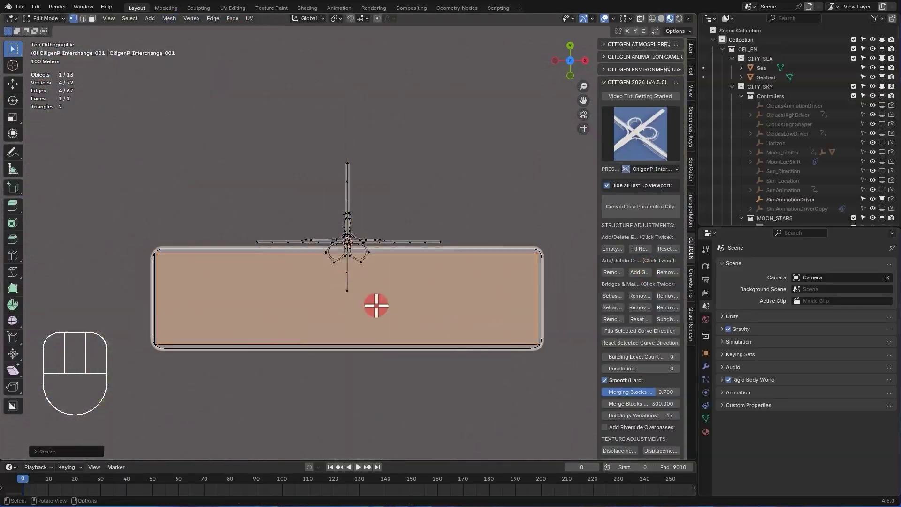
Select all geometry connected to the interchange's lower face.
right_click(244, 249)
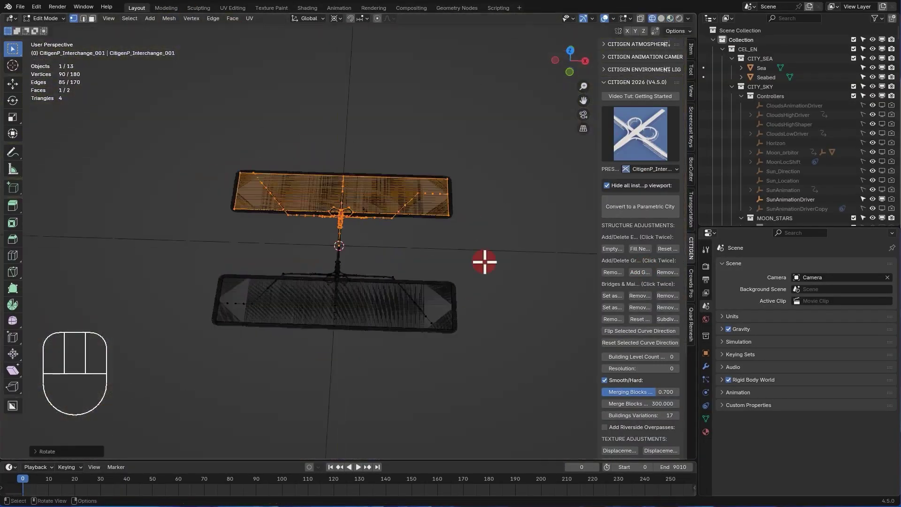
key("l")
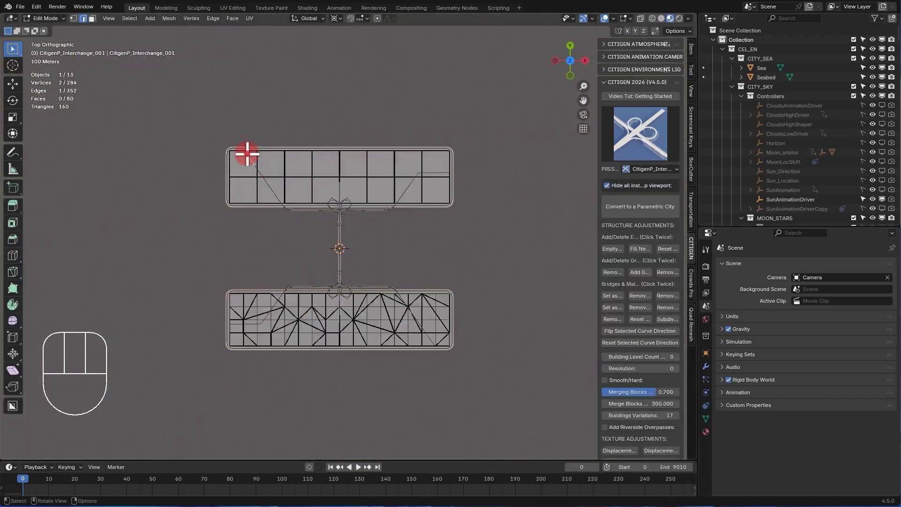
middle_click_drag(359, 262, 363, 266)
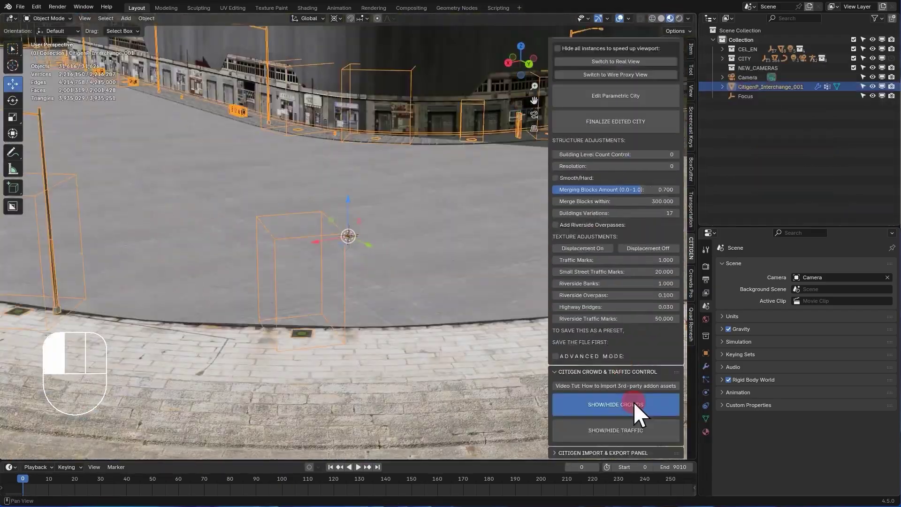
Set the traffic vehicle setting to 10 and view the street crowds.
left_click(679, 344)
type("10")
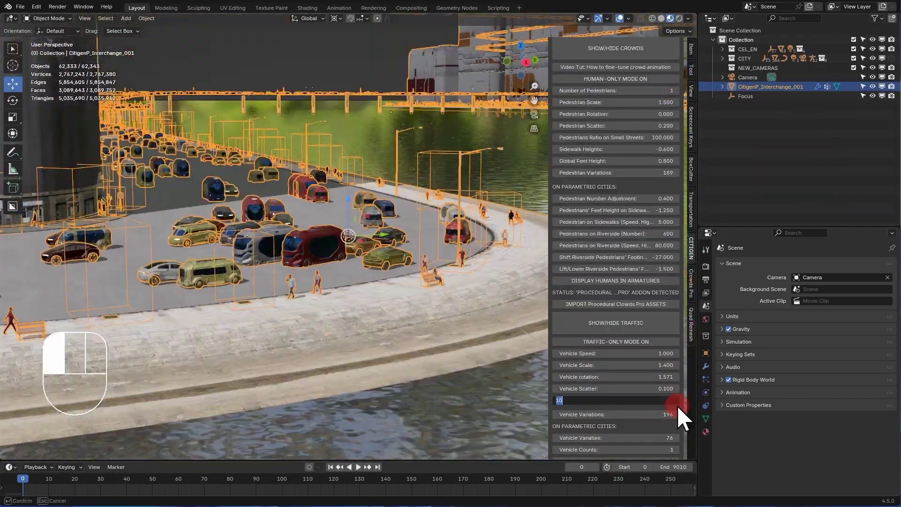
middle_click_drag(458, 375, 463, 383)
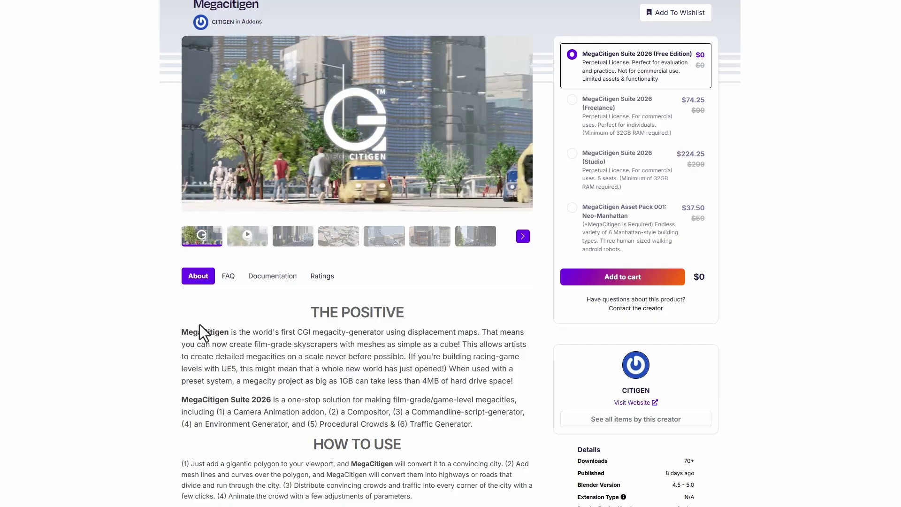
Scroll back to the top of the Megacitigen product page.
scroll(259, 338, "up", 2)
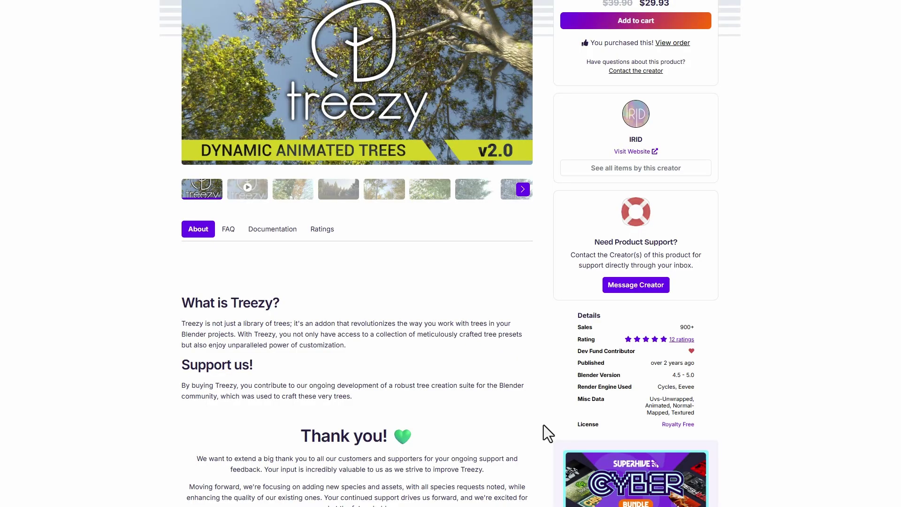
Scroll down through the Treezy page's New Features sections, then back up to the top.
scroll(544, 424, "down", 5)
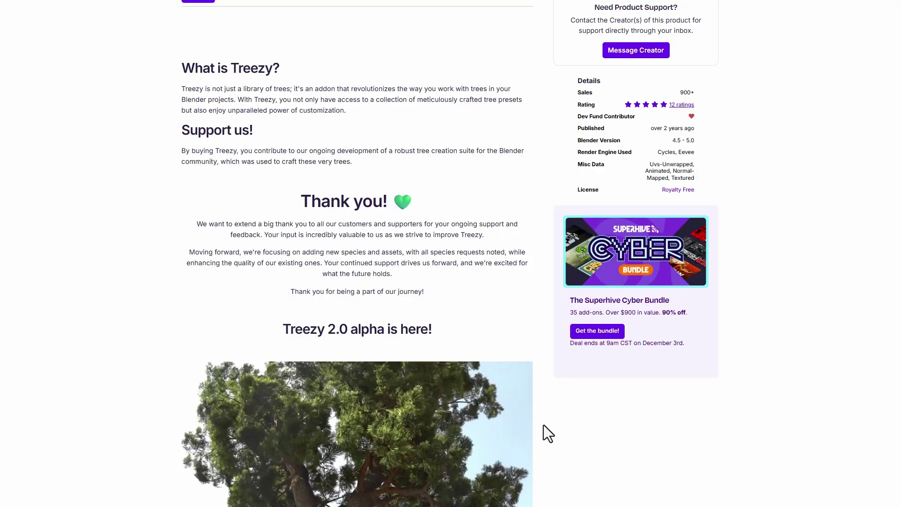
scroll(544, 425, "down", 6)
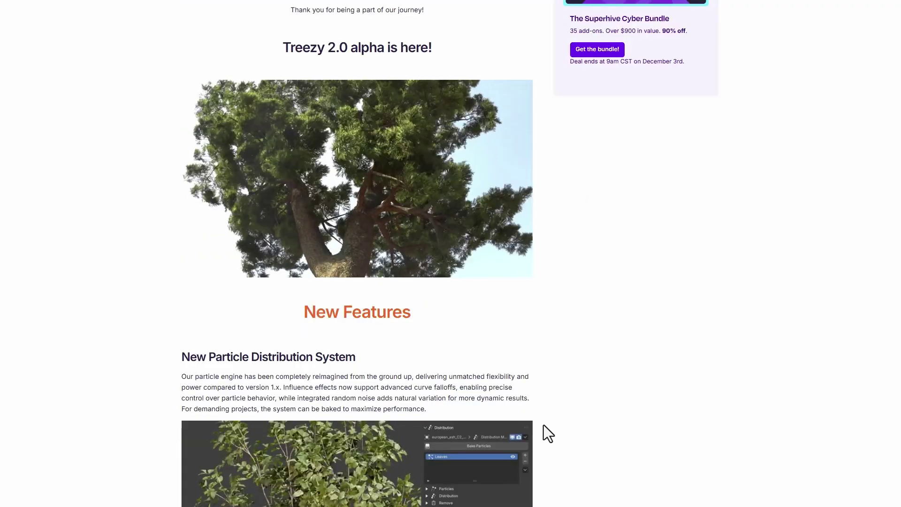
scroll(543, 424, "down", 4)
scroll(544, 424, "up", 1)
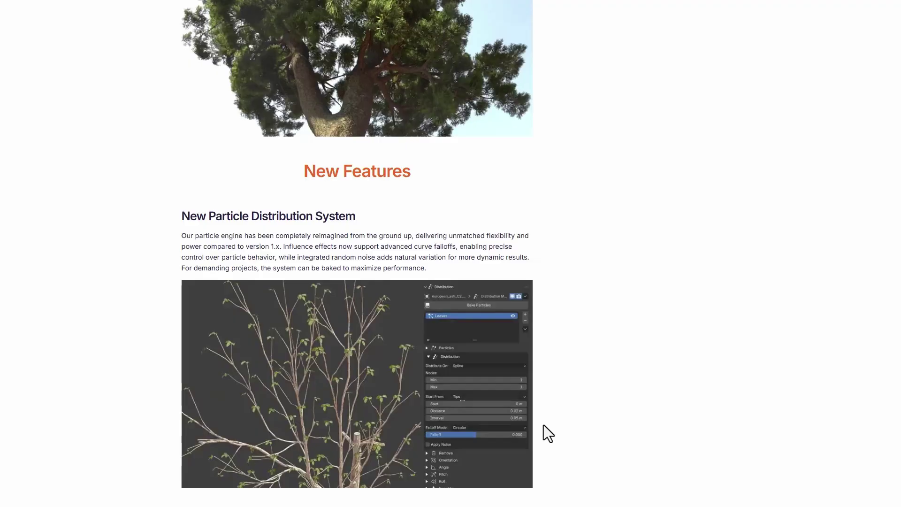
scroll(543, 425, "down", 1)
scroll(543, 424, "down", 1)
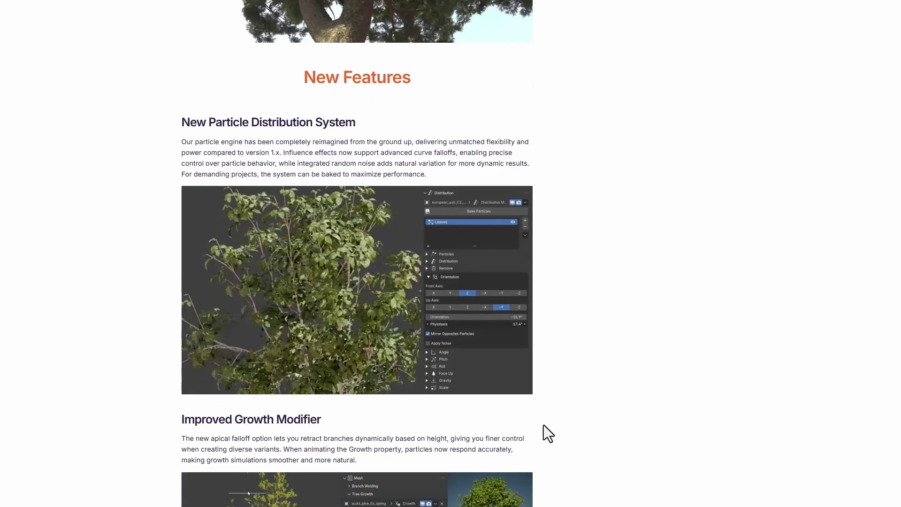
scroll(544, 425, "down", 1)
scroll(544, 425, "down", 7)
scroll(544, 425, "up", 1)
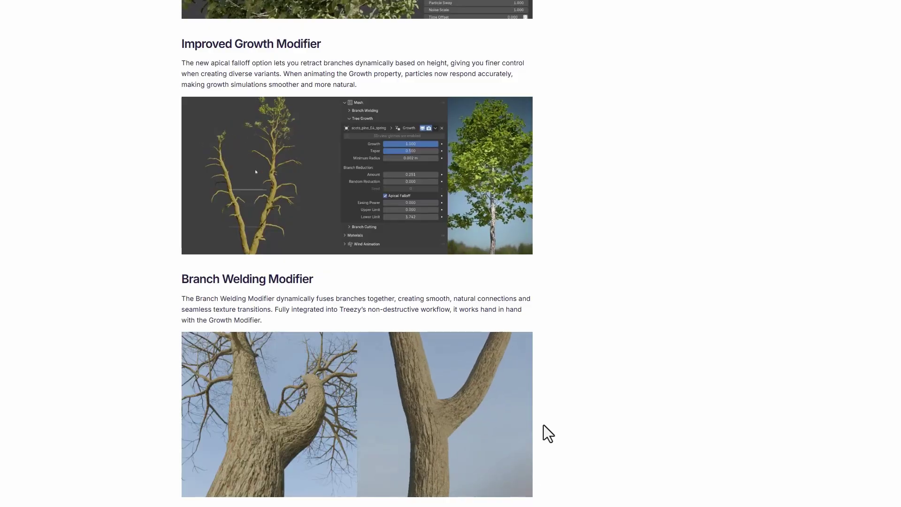
scroll(543, 425, "down", 7)
scroll(543, 424, "down", 5)
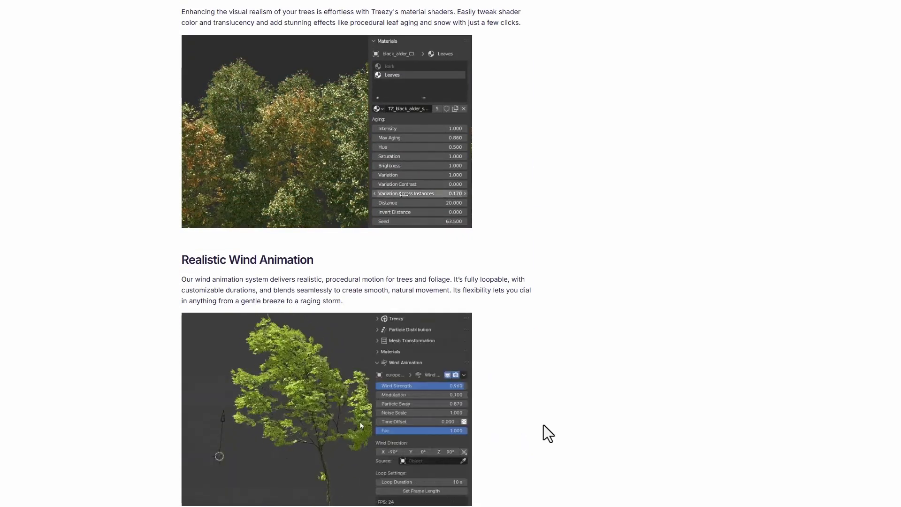
scroll(544, 424, "down", 7)
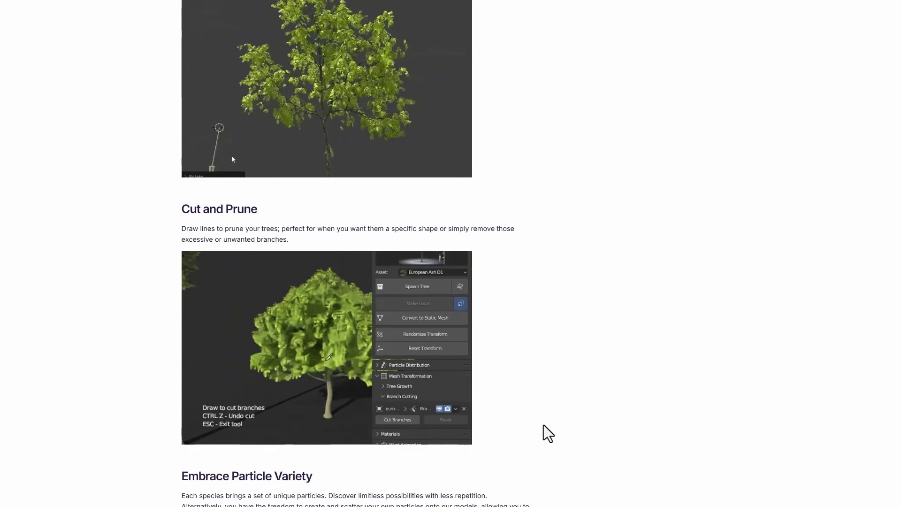
scroll(543, 424, "up", 15)
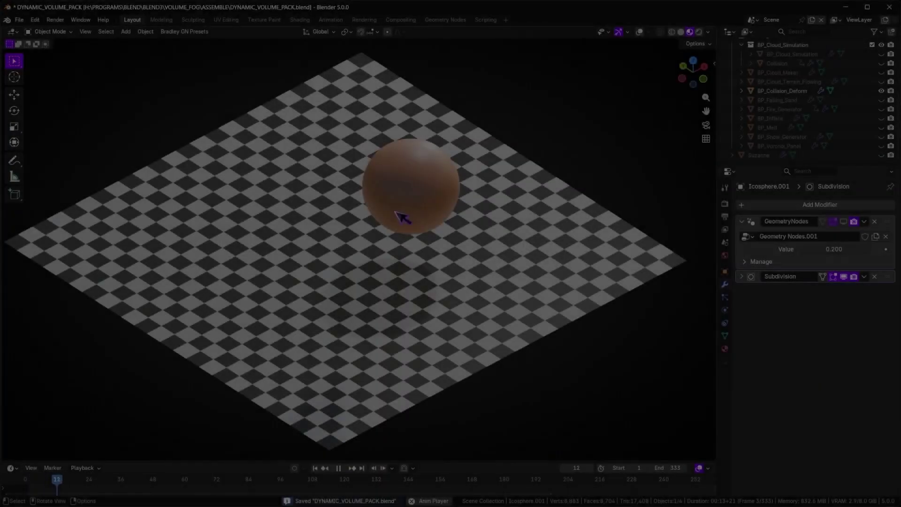
Push the icosphere across the plane, set Damping to 0.99, and adjust Shape Stiffness.
key("g")
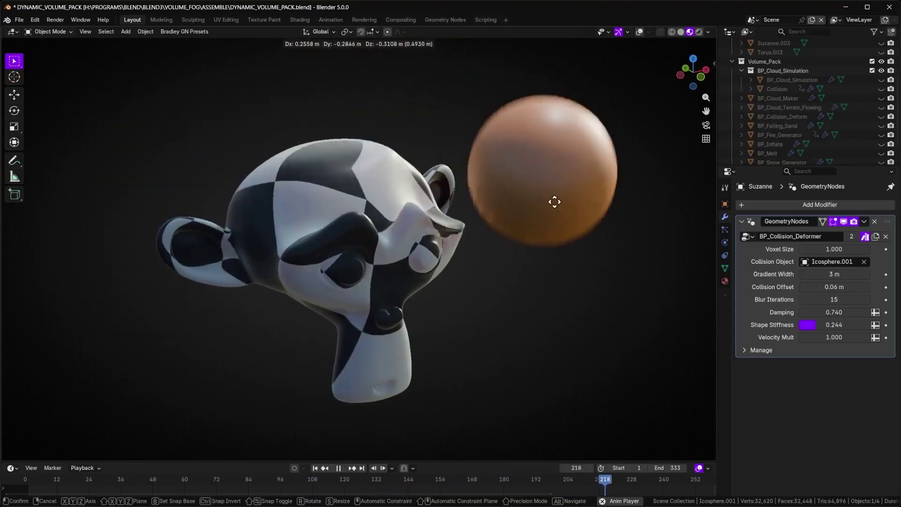
left_click(634, 261)
left_click(849, 310)
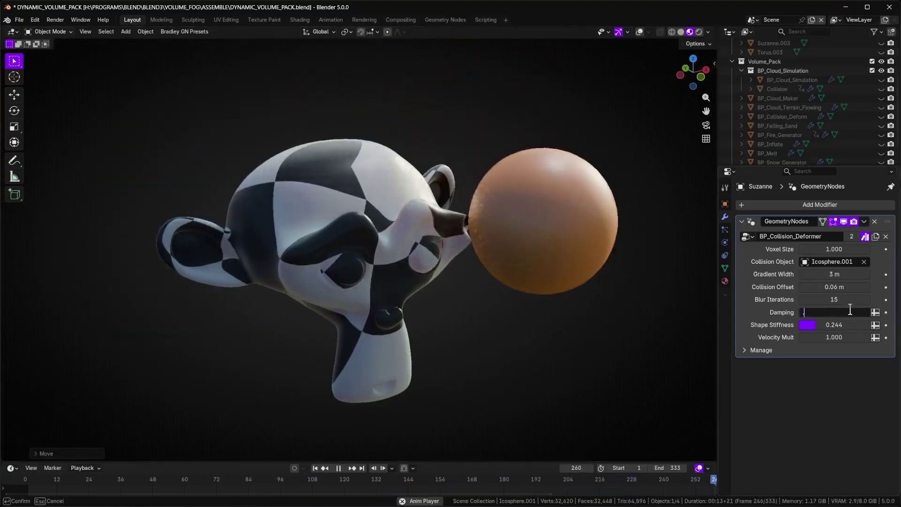
type("0.99")
key("Return")
left_click_drag(834, 324, 835, 324)
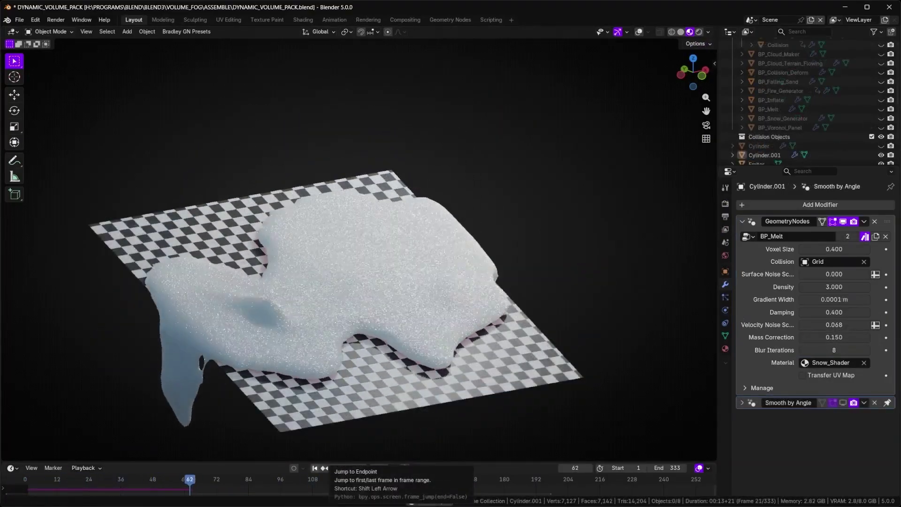
Edit BP_Melt's Mass Correction, play the cloud animation, and set Thickness to 2.
left_click(841, 339)
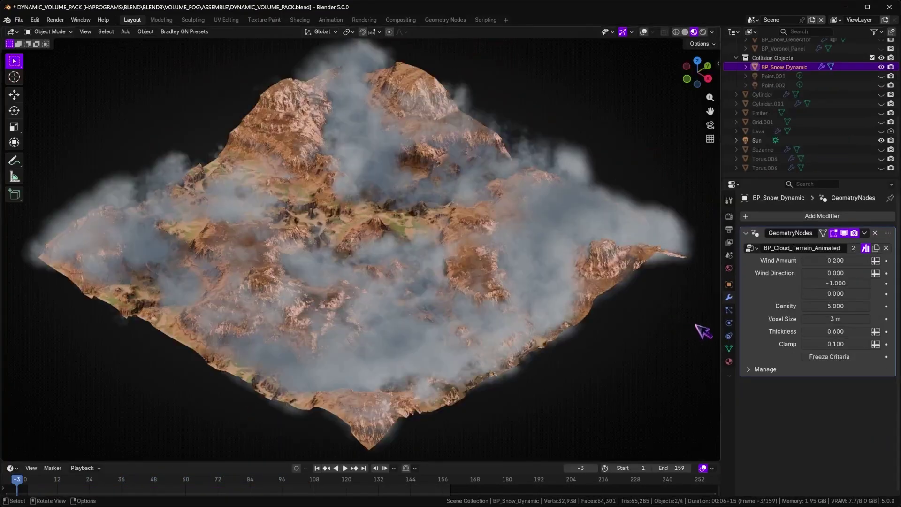
key("space")
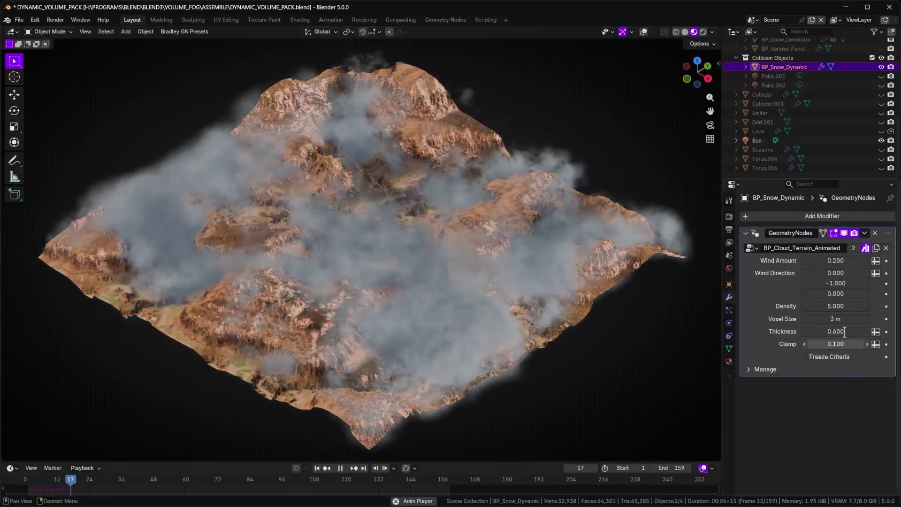
left_click(840, 331)
key("BackSpace")
type("2")
key("Return")
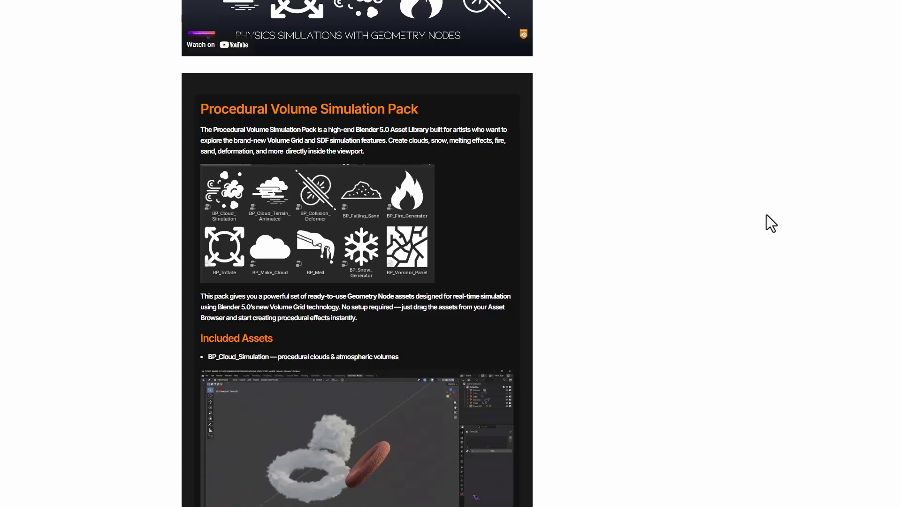
Scroll the Procedural Volume Simulation Pack page down to its included assets and back to the top.
scroll(766, 215, "down", 5)
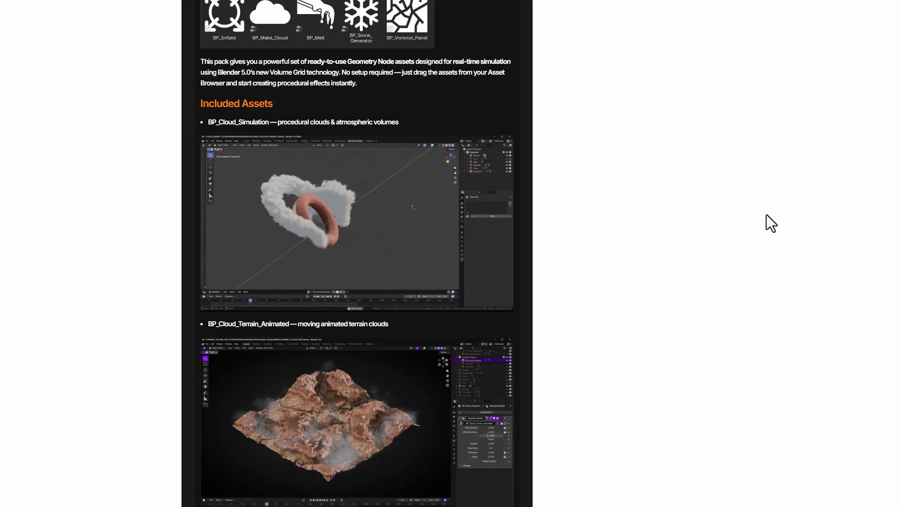
scroll(767, 215, "up", 20)
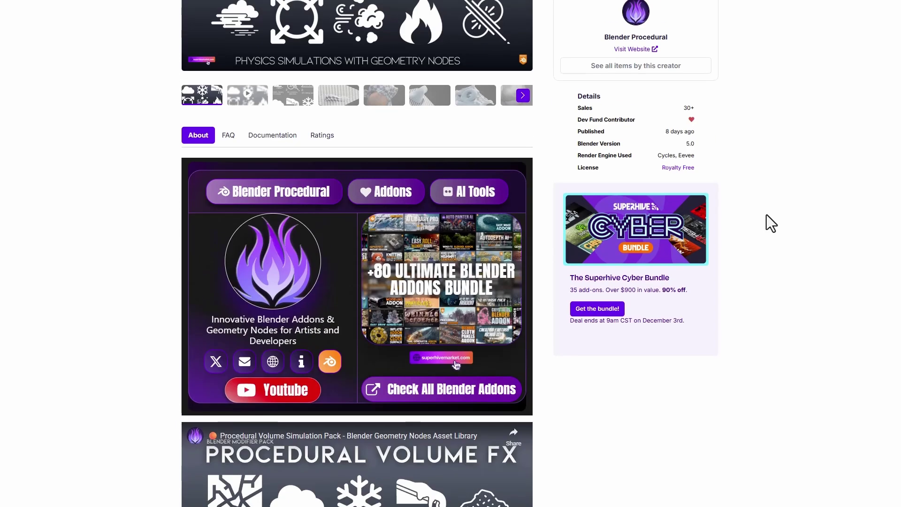